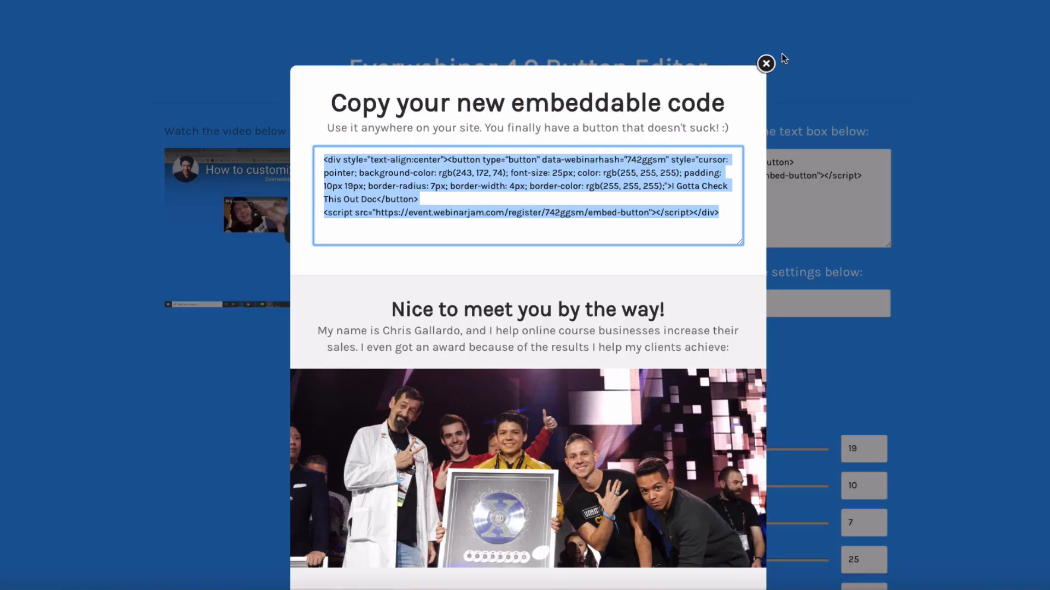
Step: Close the embeddable code window and look over the button editor page
left_click(766, 64)
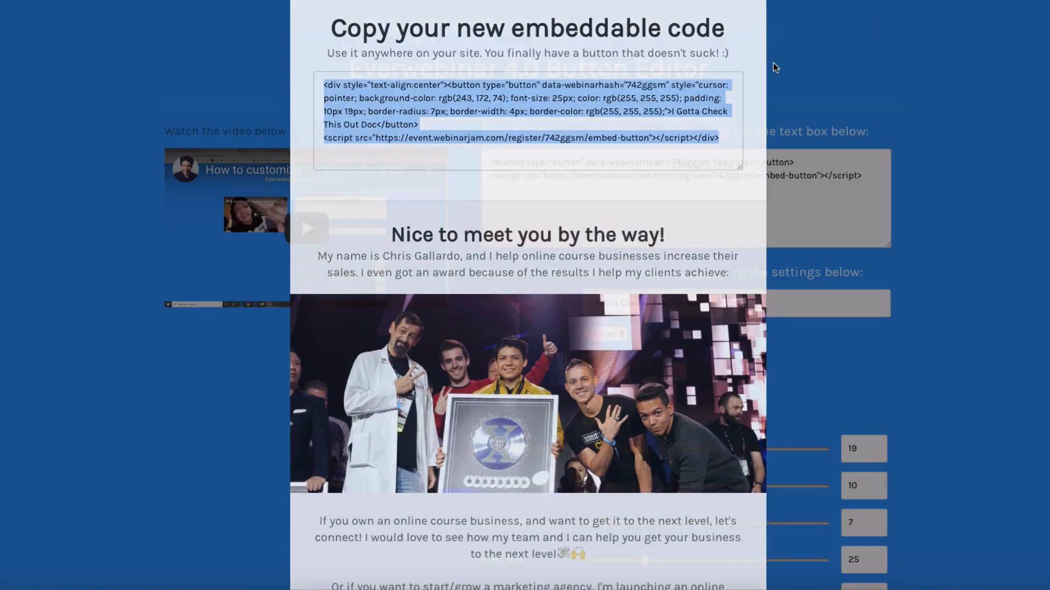
scroll(886, 158, "down", 5)
scroll(800, 545, "up", 5)
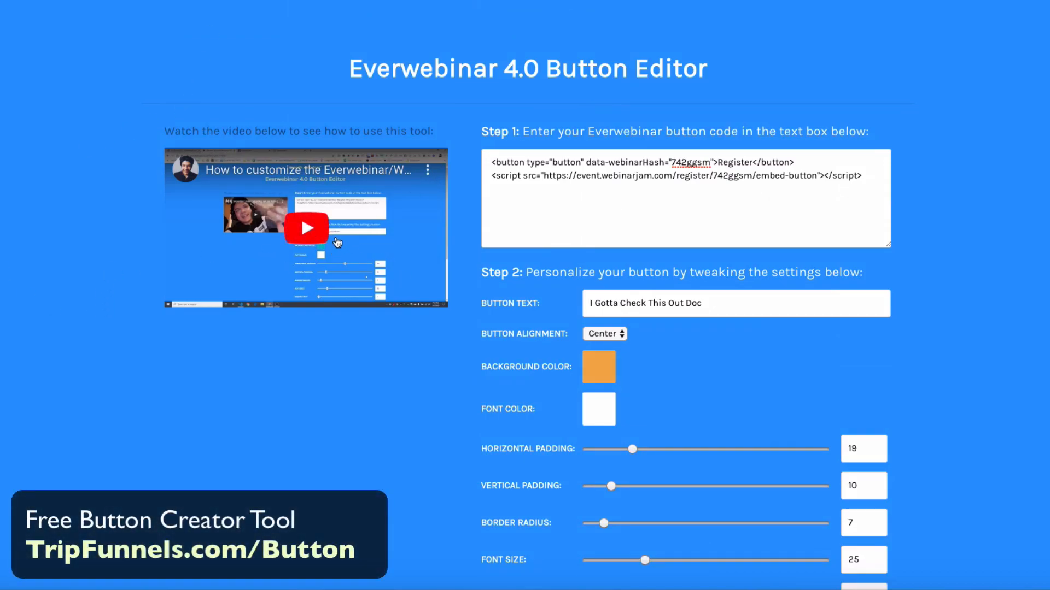
scroll(569, 316, "down", 1)
scroll(569, 316, "down", 3)
scroll(598, 323, "up", 4)
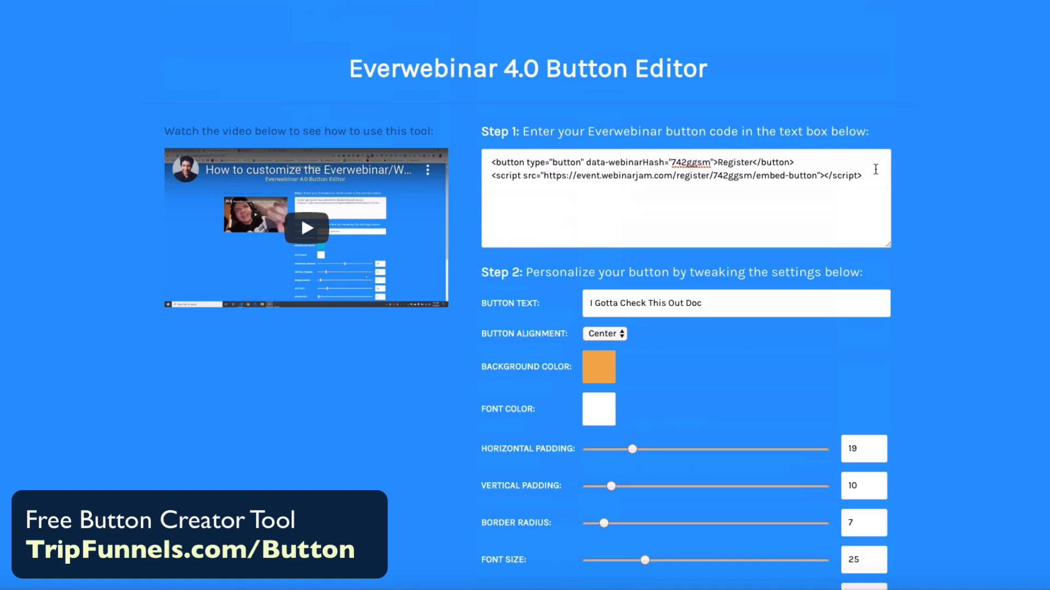
Step: Replace the contents of the Step 1 text box with the Everwebinar Register button and script code
left_click_drag(875, 169, 508, 147)
type("<button type=\"button\" data-webinarHash=\"742ggsm\">Register</button> <script src=\"https://event.webinarjam.com/register/742ggsm/embed-button\"></script>")
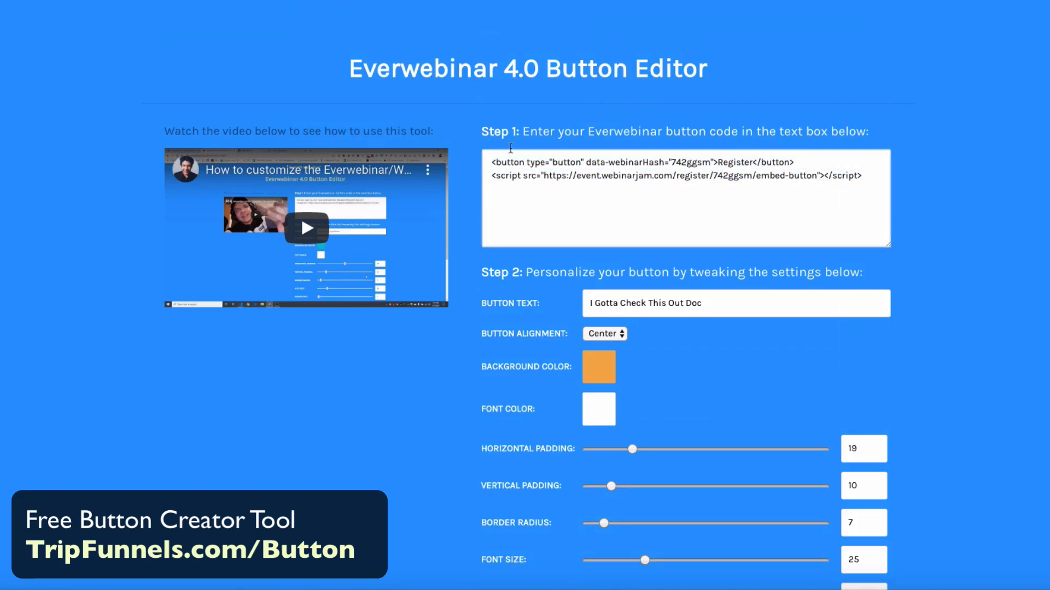
scroll(710, 415, "down", 1)
scroll(701, 148, "down", 2)
Step: Try the Left button alignment and restore the alignment to Center
left_click(737, 126)
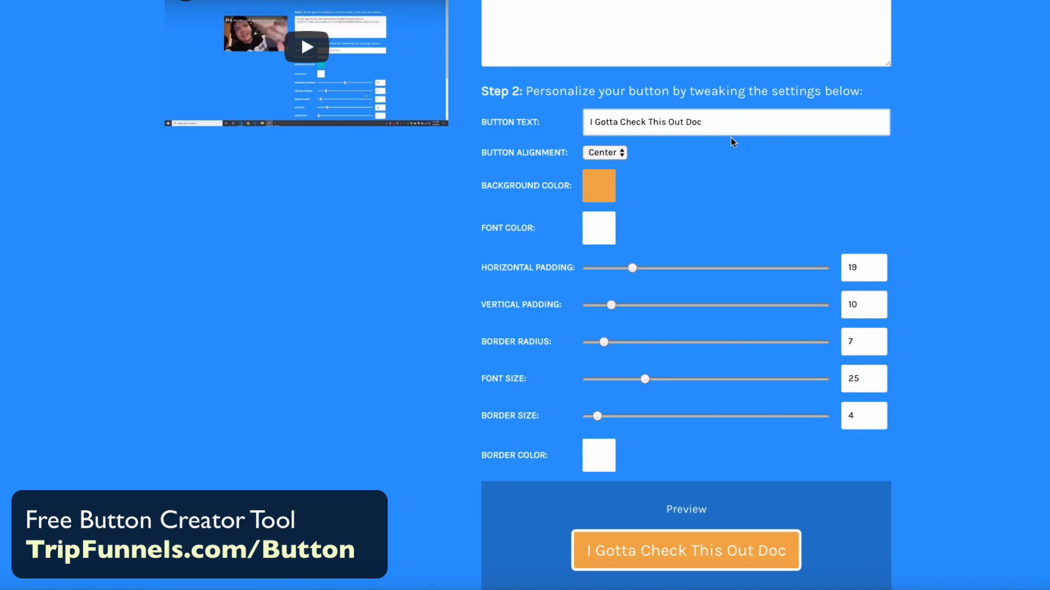
left_click(622, 153)
left_click(609, 144)
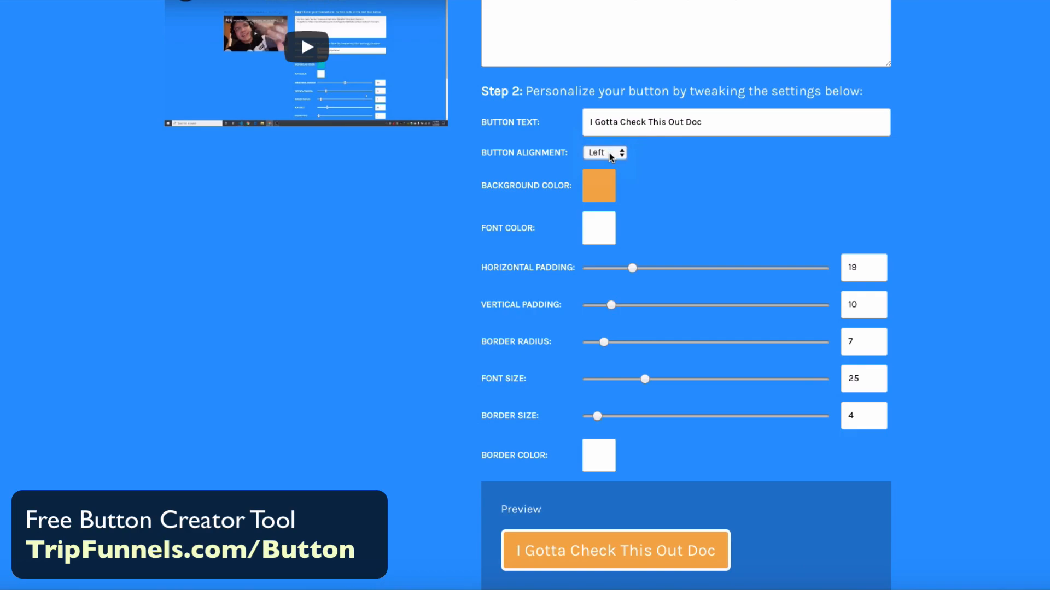
left_click(609, 153)
left_click(834, 209)
Step: Open the background color picker, switch its color format between HEXA and RGBA, and close it
left_click(592, 189)
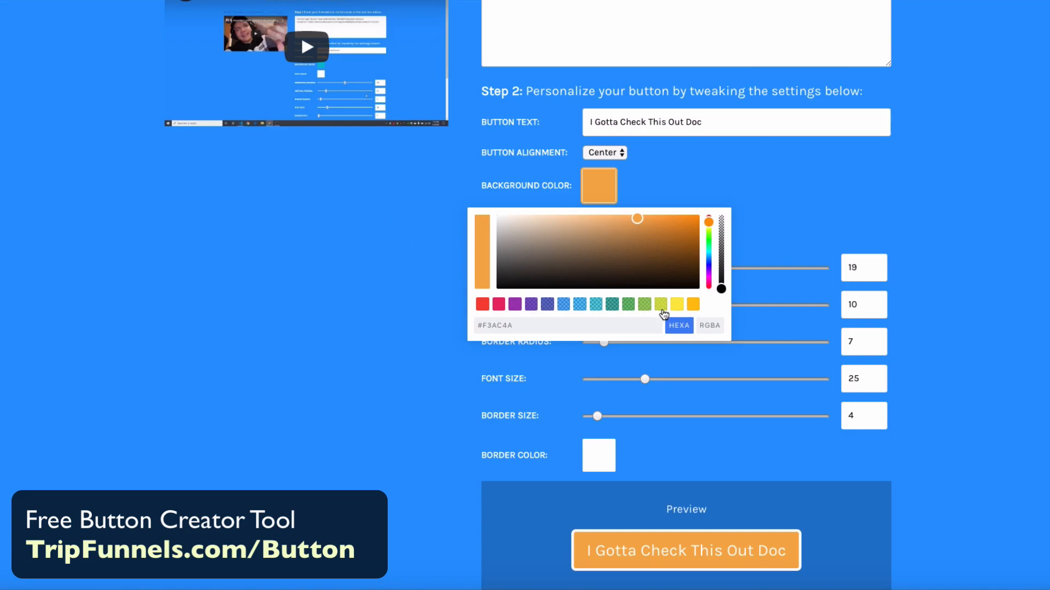
left_click(707, 330)
left_click(683, 330)
left_click(714, 331)
left_click(768, 256)
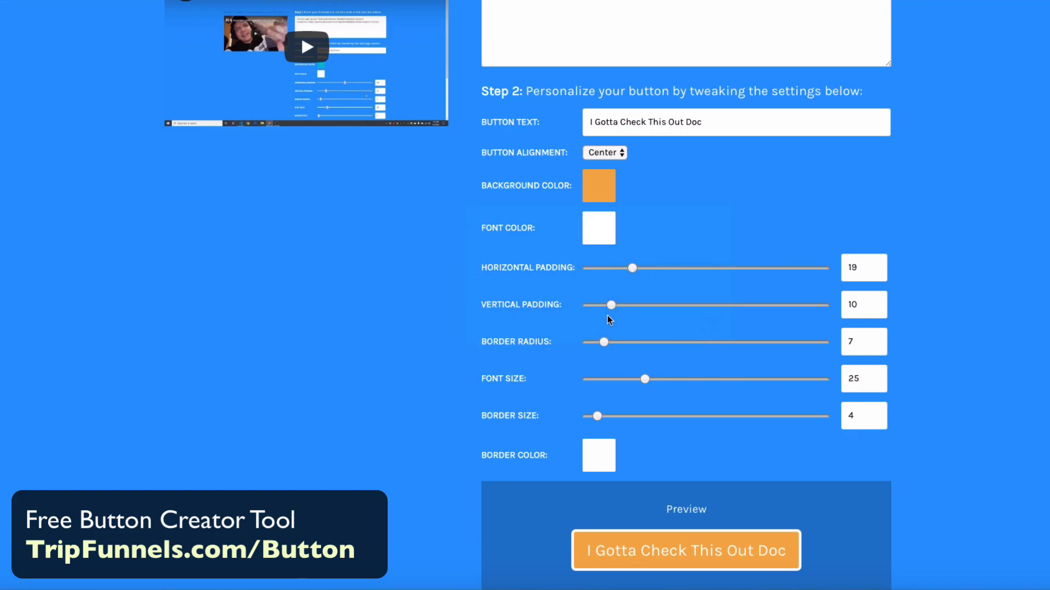
Step: Try the sliders for horizontal padding, vertical padding, border radius and font size, ending at 19, 10, 7 and 25
mouse_move(634, 271)
left_mouse_down()
mouse_move(761, 269)
mouse_move(632, 268)
left_mouse_up()
mouse_move(613, 306)
left_mouse_down()
mouse_move(698, 305)
mouse_move(612, 307)
left_mouse_up()
scroll(634, 317, "down", 2)
mouse_move(604, 225)
left_mouse_down()
mouse_move(667, 227)
mouse_move(582, 229)
mouse_move(683, 226)
mouse_move(602, 228)
left_mouse_up()
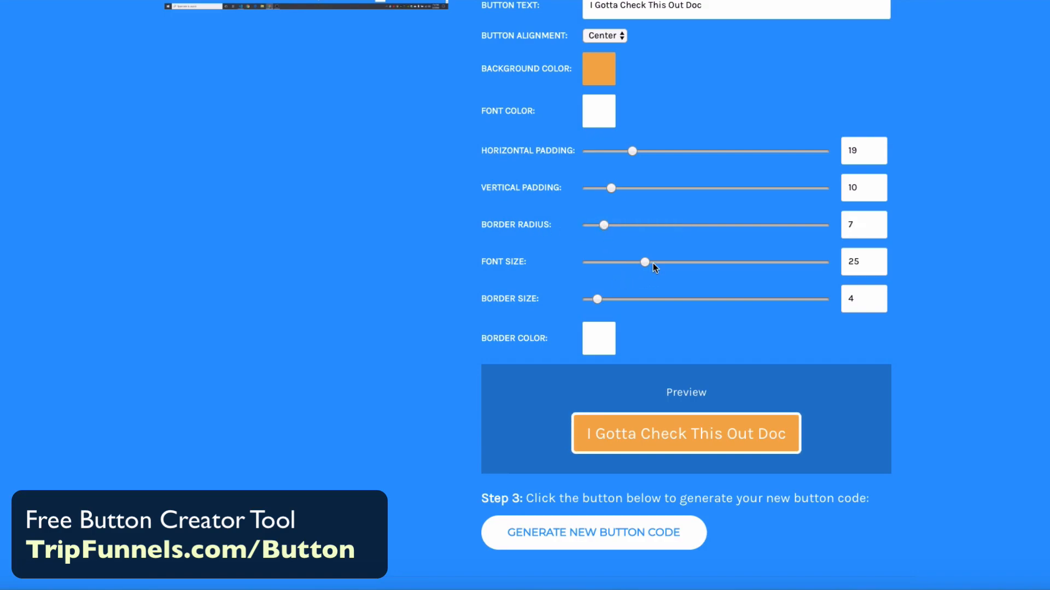
mouse_move(644, 261)
left_mouse_down()
mouse_move(695, 262)
mouse_move(622, 262)
mouse_move(663, 263)
mouse_move(625, 267)
mouse_move(643, 262)
left_mouse_up()
Step: Try other shades for the border color and return it to white
left_click(603, 346)
left_click_drag(558, 389, 592, 471)
left_click_drag(625, 383, 488, 363)
left_click(702, 529)
Step: Generate the new button code and copy the entire embeddable code, closing its window
left_click(626, 532)
left_click_drag(404, 230, 689, 305)
left_click(359, 162)
right_click(546, 179)
left_click(563, 202)
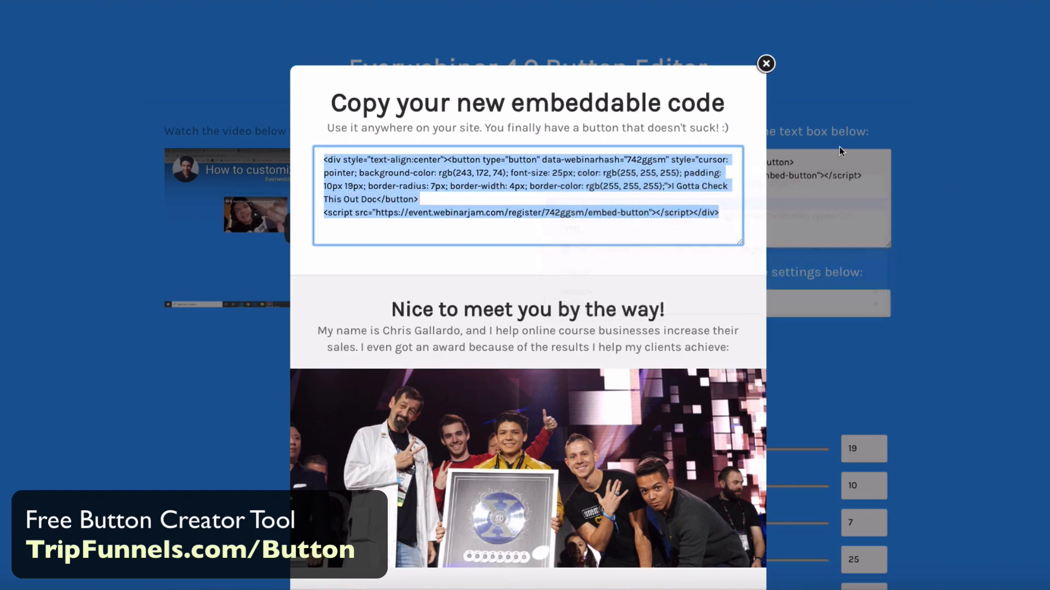
left_click(766, 63)
Step: Switch to the Button Code document in TextEdit and highlight the generated button code
scroll(851, 295, "down", 5)
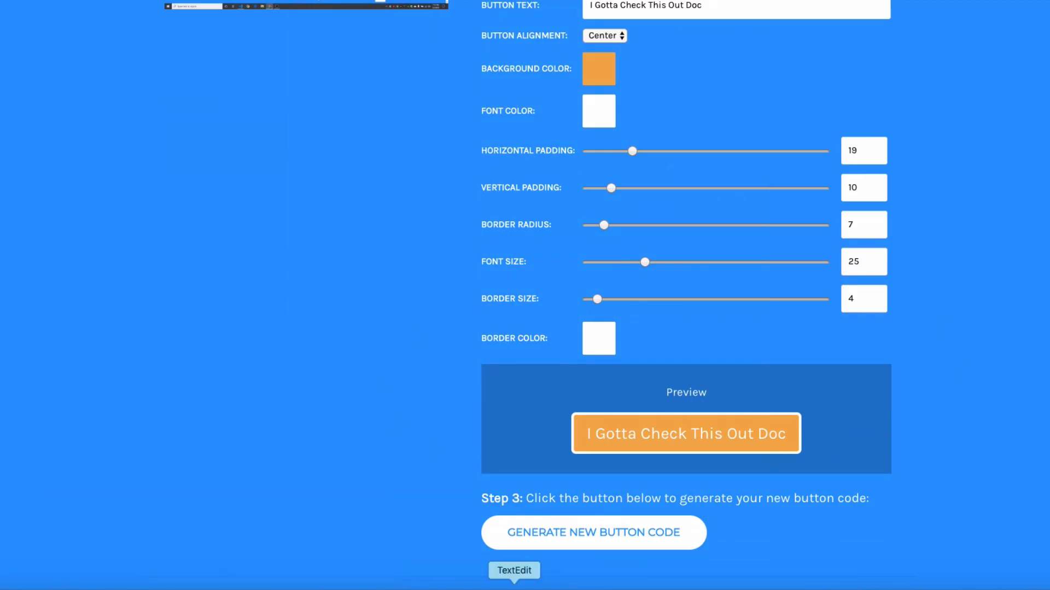
left_click(514, 587)
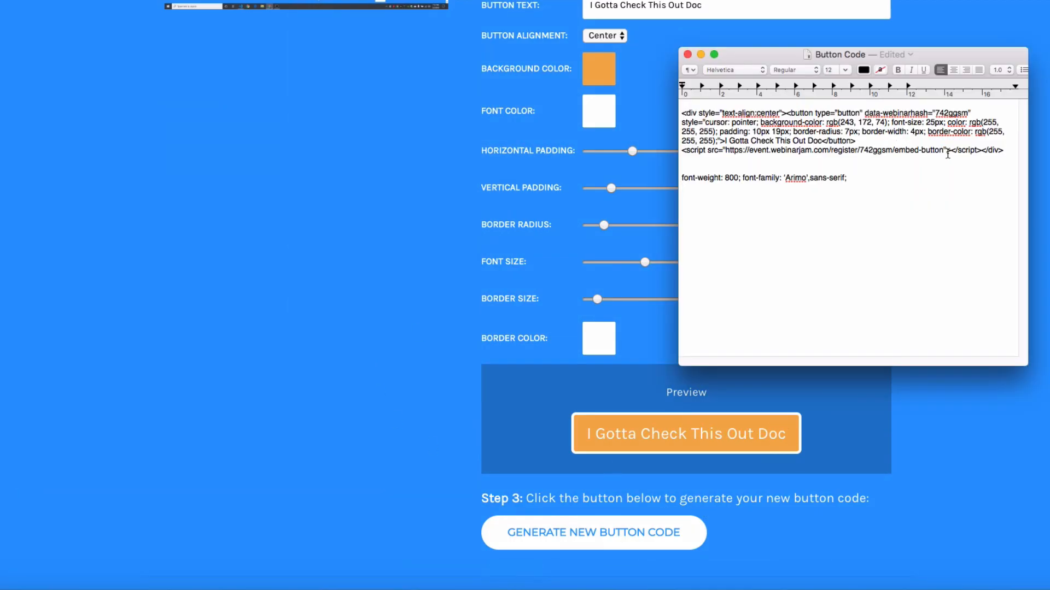
left_click(545, 203)
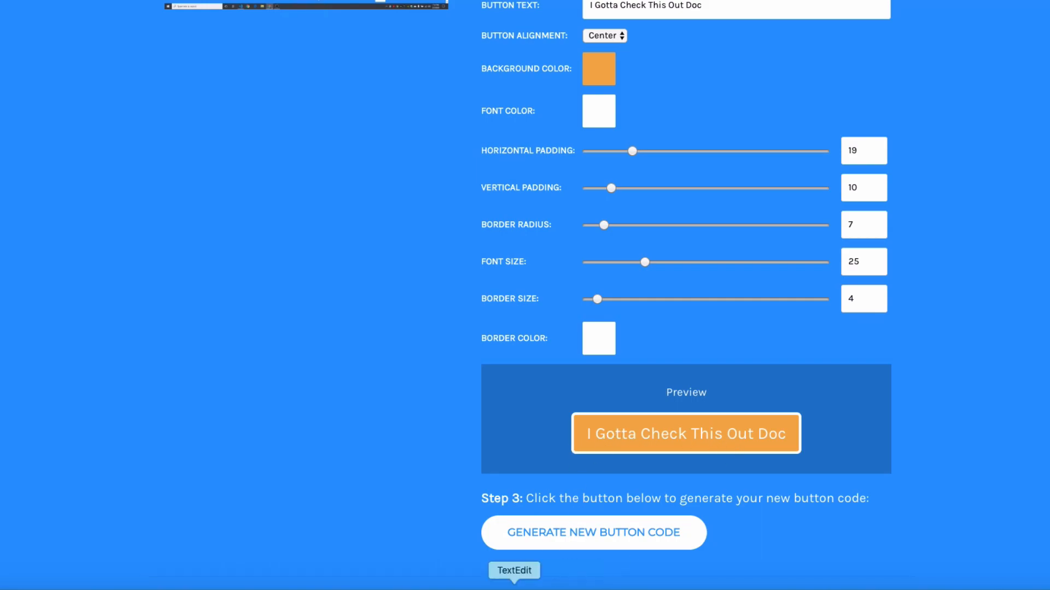
left_click(514, 586)
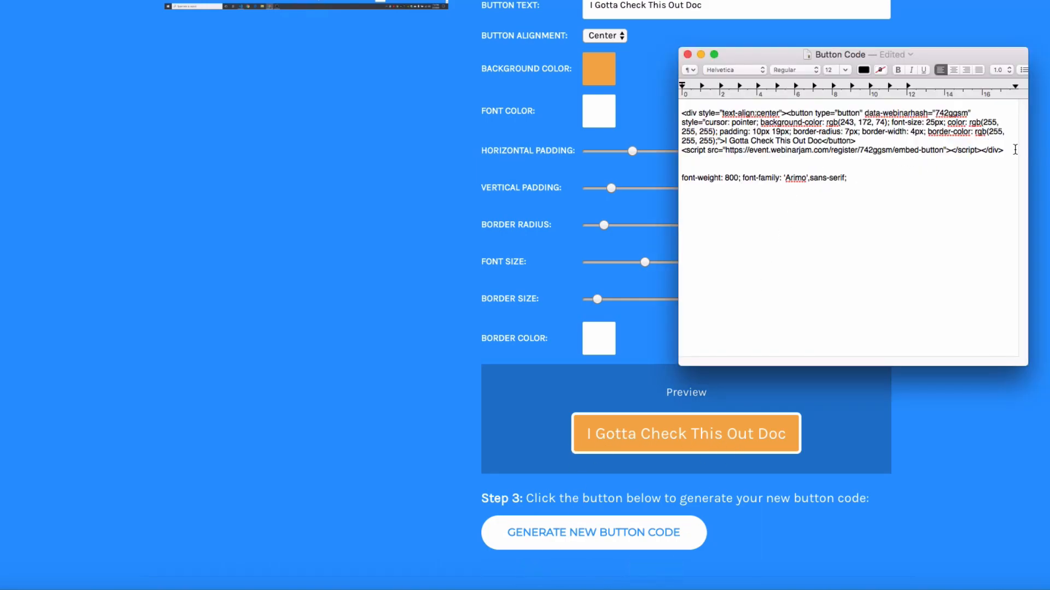
left_click_drag(1016, 149, 702, 83)
left_click(689, 109)
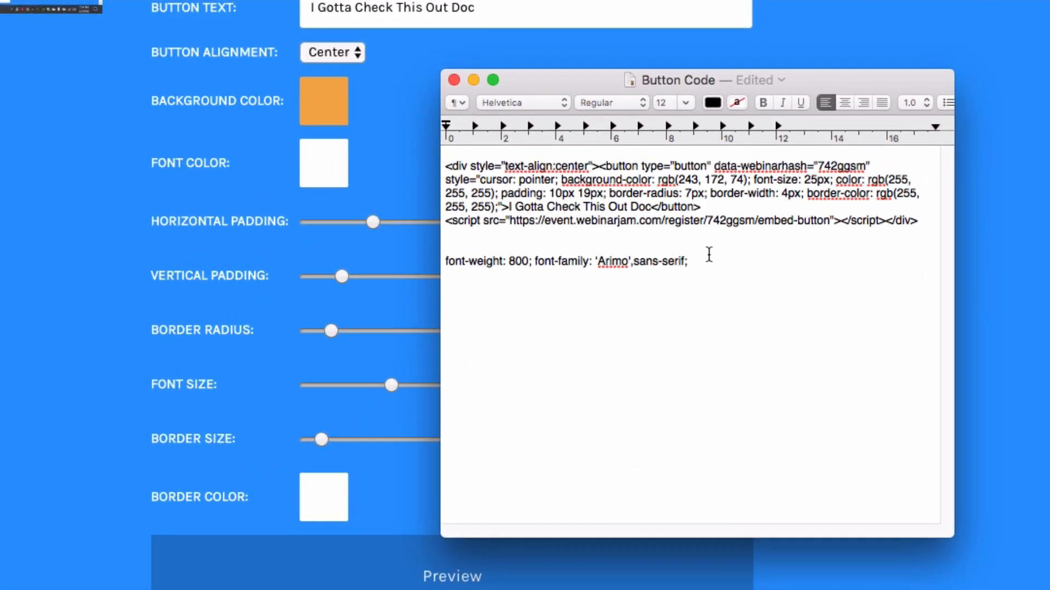
Step: Examine the font-weight and font-family snippet below the button code, including its weight value and font name
left_click_drag(860, 172, 667, 169)
left_click_drag(423, 248, 442, 266)
left_click(442, 264)
left_click_drag(766, 269, 446, 263)
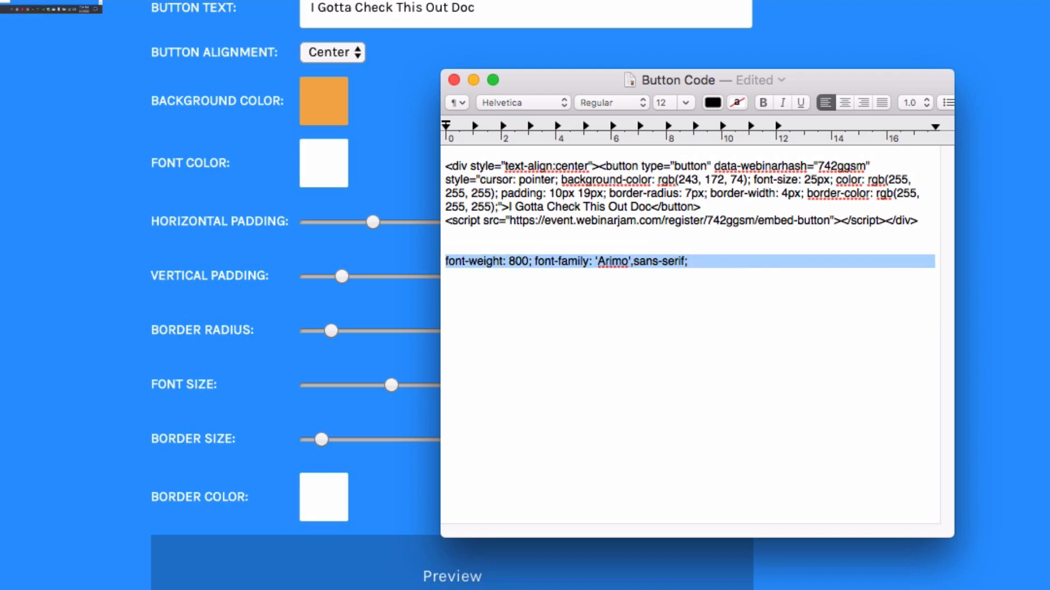
left_click(455, 263)
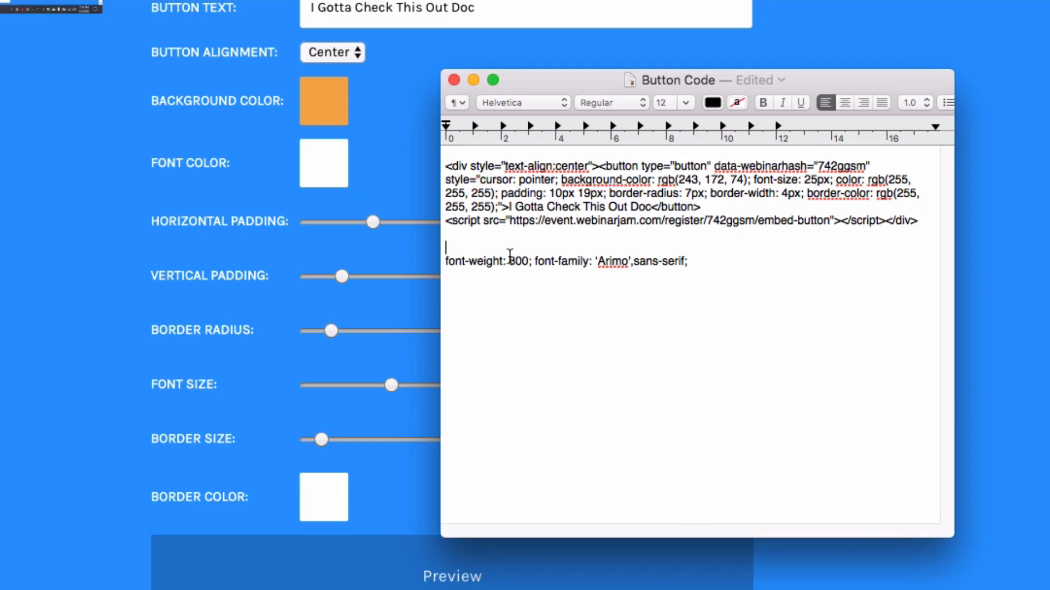
left_click_drag(704, 262, 440, 261)
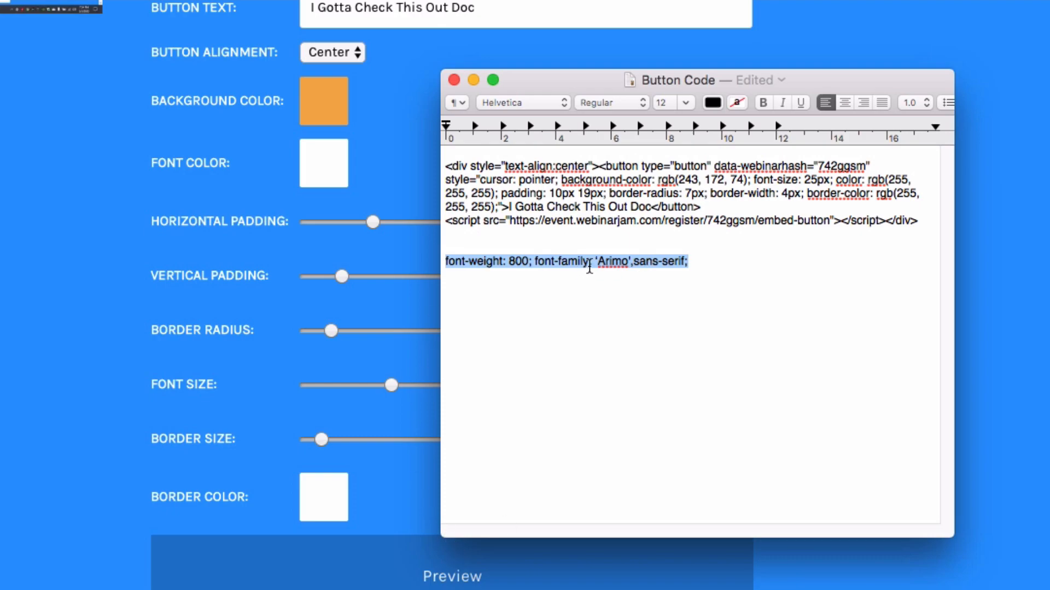
left_click(590, 267)
left_click_drag(507, 261, 527, 264)
left_click_drag(598, 261, 623, 260)
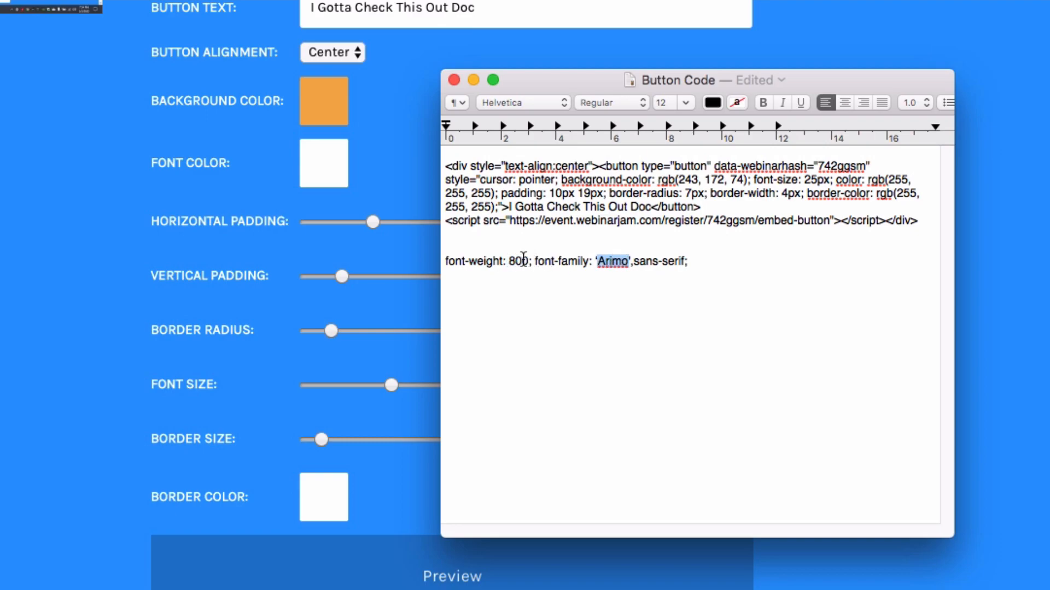
double_click(520, 261)
left_click_drag(758, 256, 476, 259)
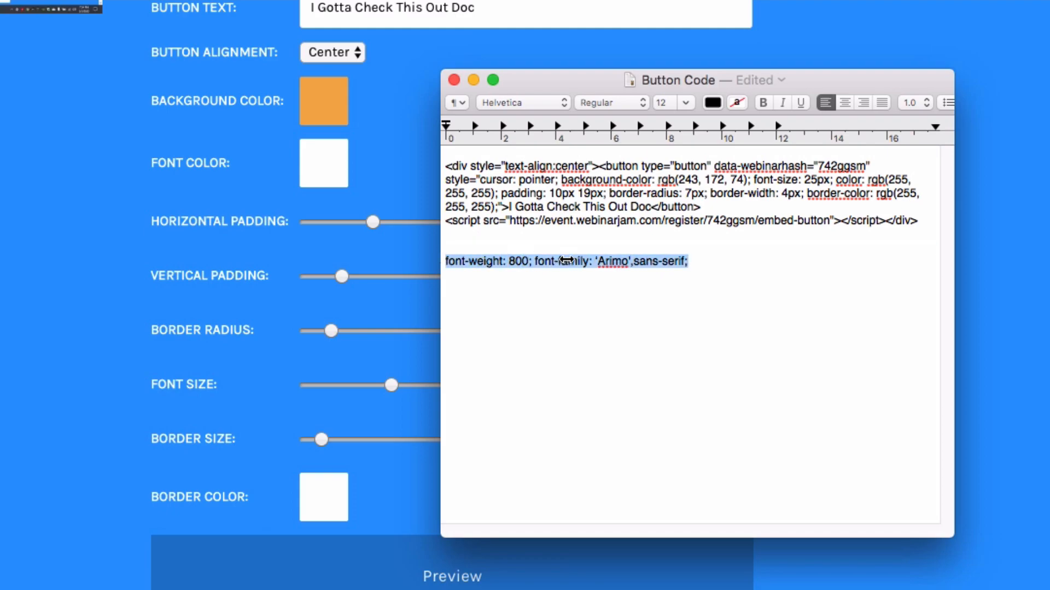
Step: Copy the snippet font-weight: 800; font-family: 'Arimo',sans-serif; into the button's style, directly after the background-color value
left_click(680, 264)
left_click_drag(696, 261, 438, 260)
right_click(496, 265)
left_click(547, 341)
left_click(750, 180)
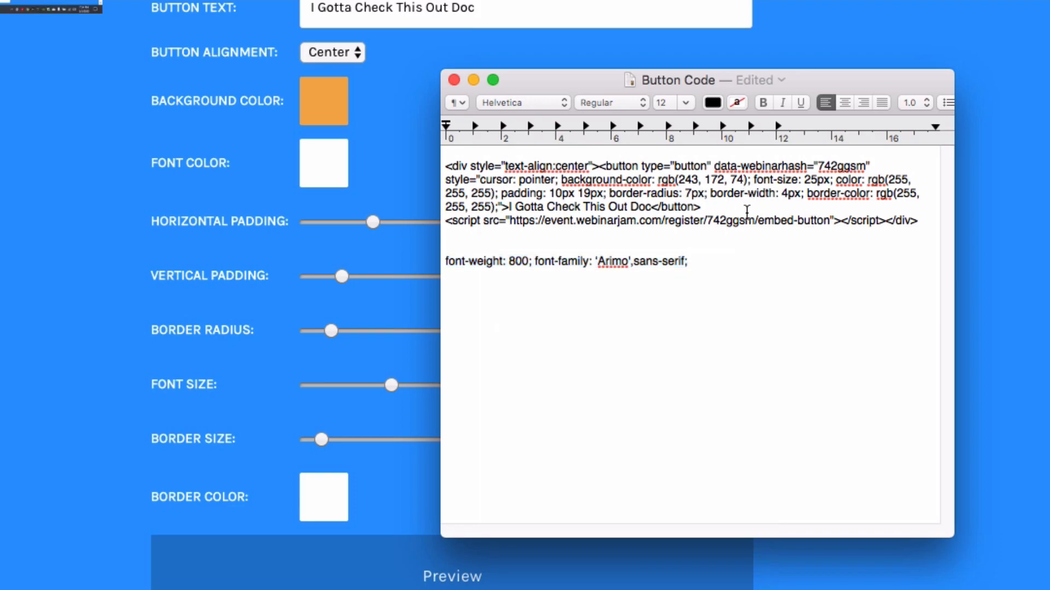
key("super+v")
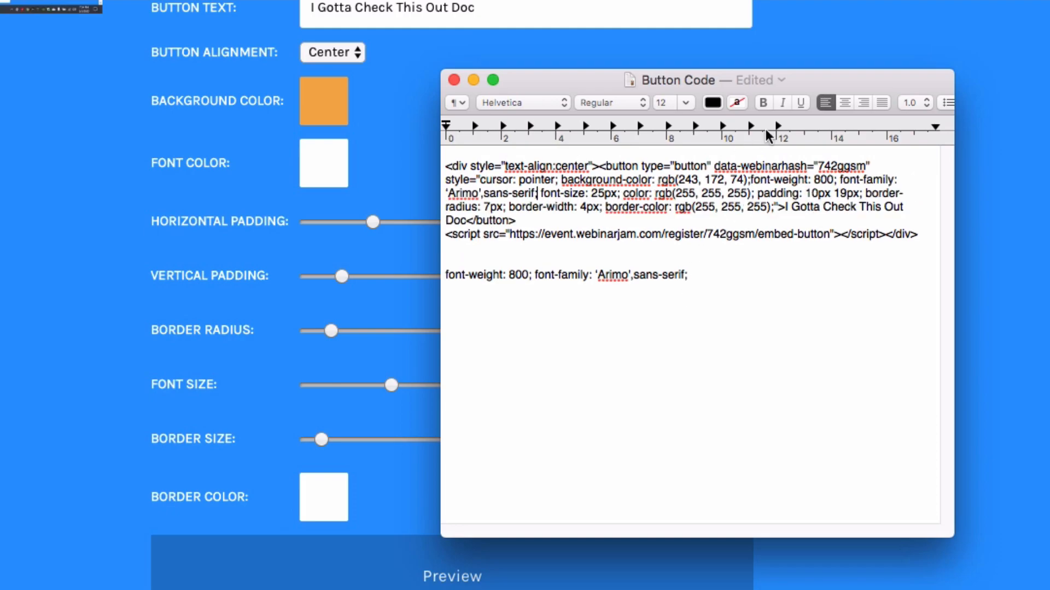
Step: Copy the complete edited button code, from the opening div to the closing div
left_click_drag(924, 235, 449, 156)
right_click(494, 165)
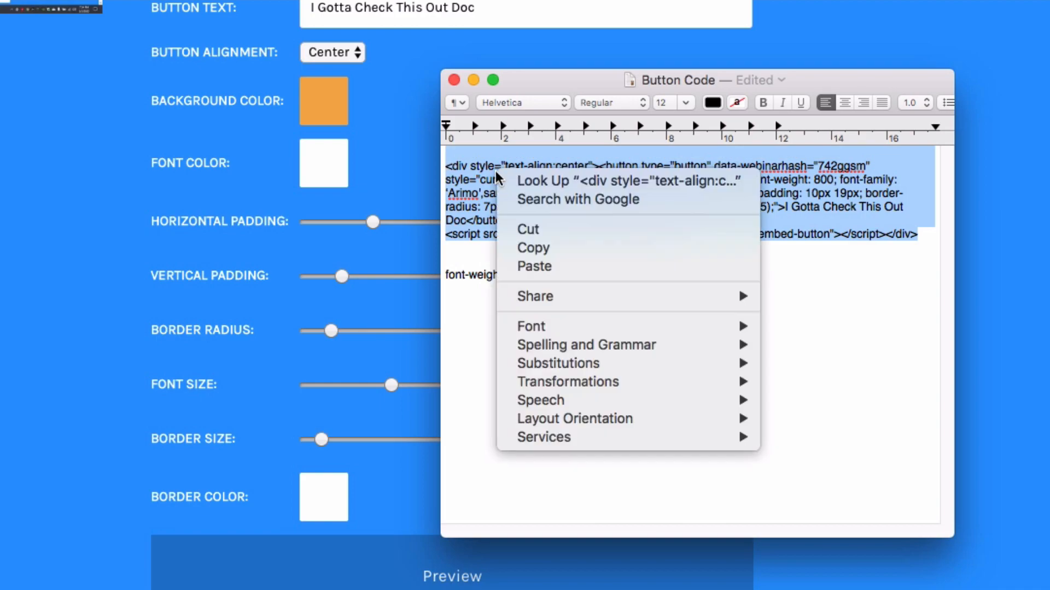
left_click(566, 247)
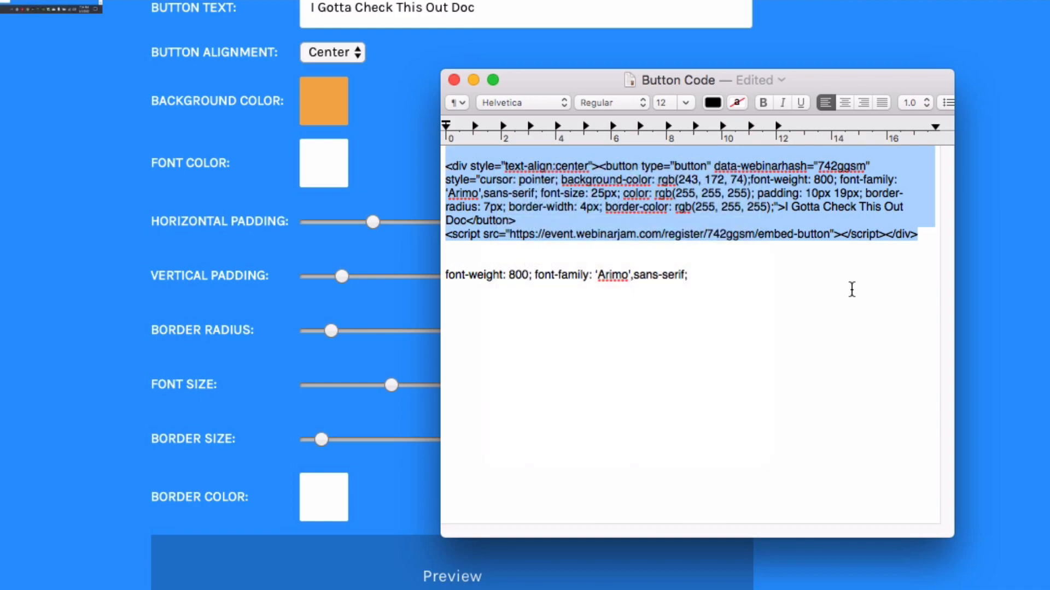
left_click(852, 289)
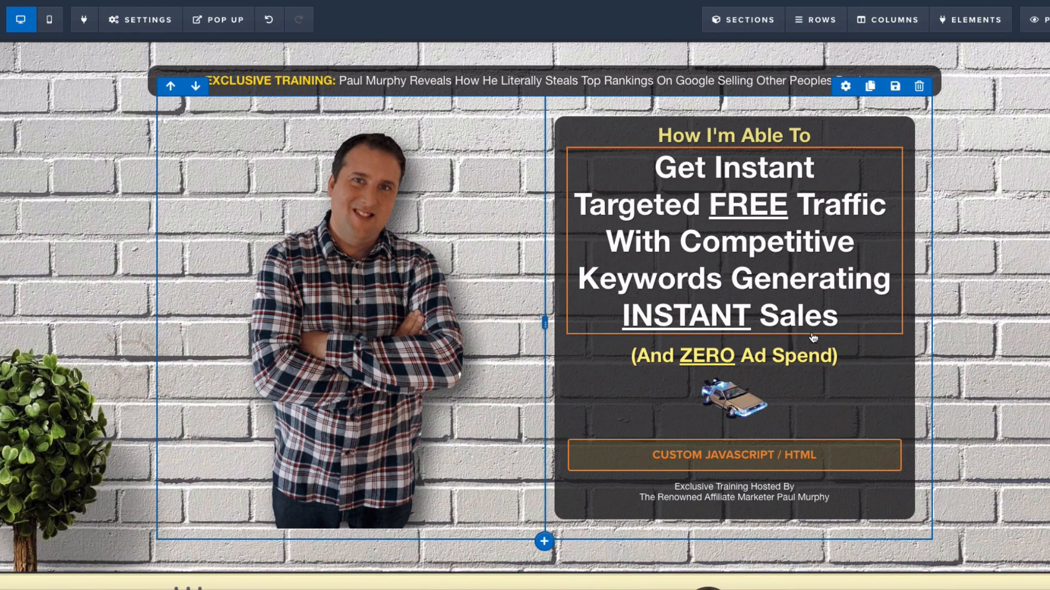
Step: Switch to the funnel page editor and replace the headline box's Custom JavaScript / HTML code with the copied button code
left_click(734, 452)
left_click(1043, 159)
left_click_drag(674, 241, 301, 106)
key("ctrl+v")
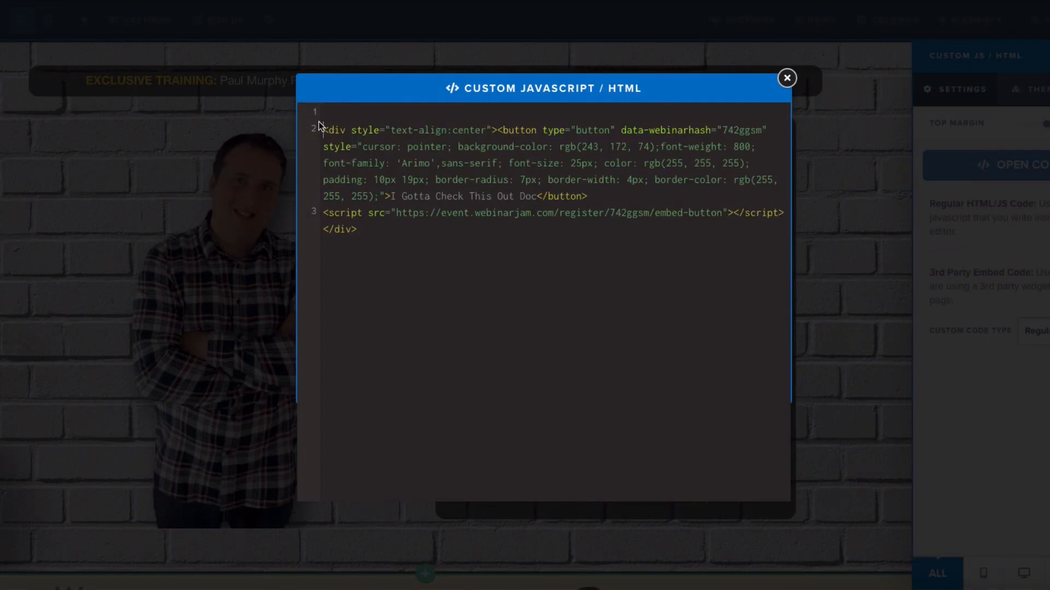
key("BackSpace")
left_click(851, 156)
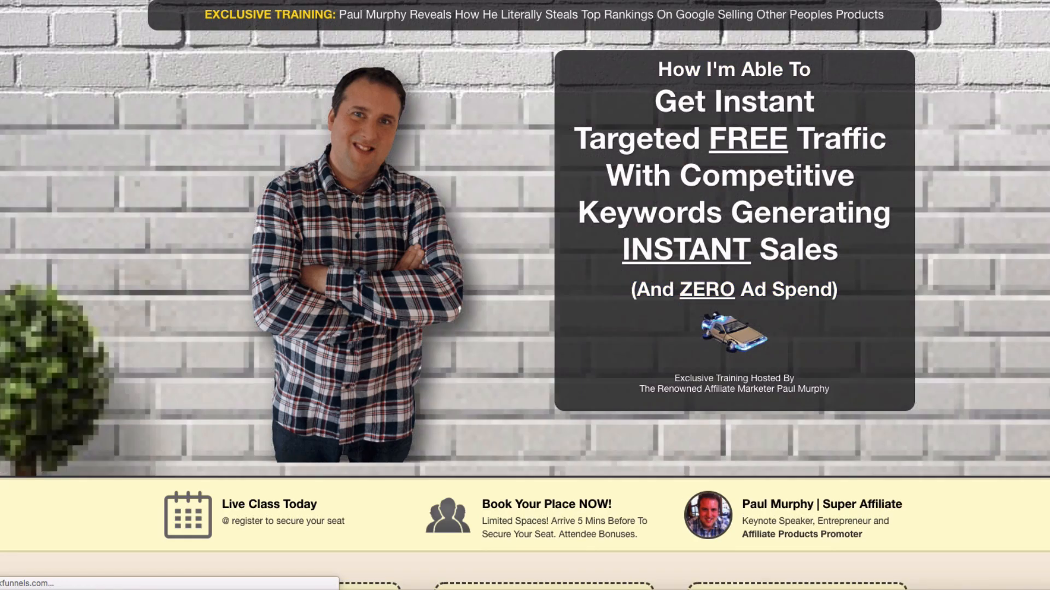
Step: Test the "I Gotta Check This Out Doc" button on the previewed page, close the pop-ups and look through the rest of the page
scroll(834, 408, "down", 3)
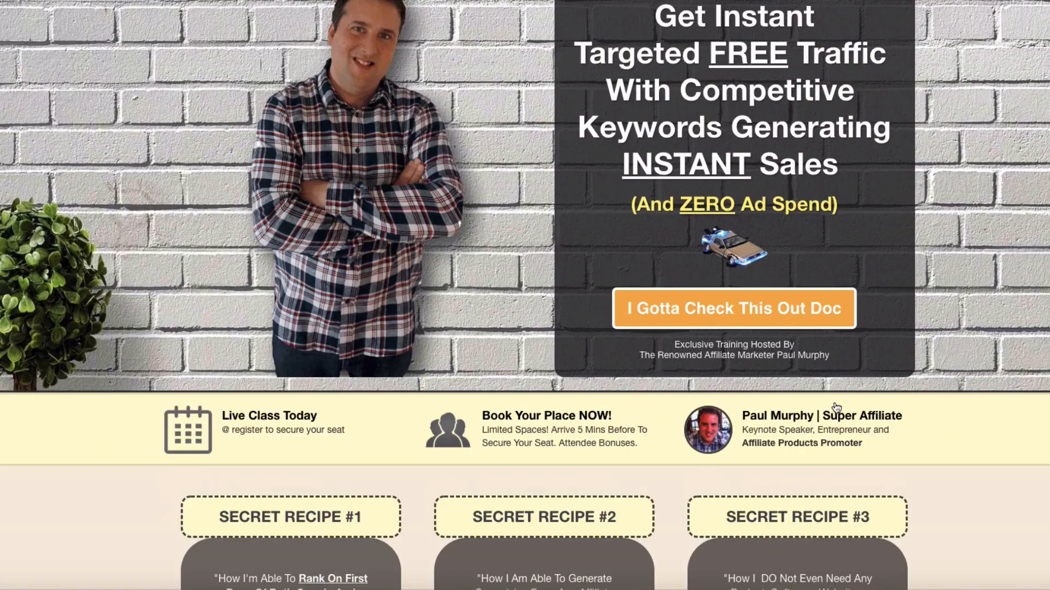
left_click(746, 318)
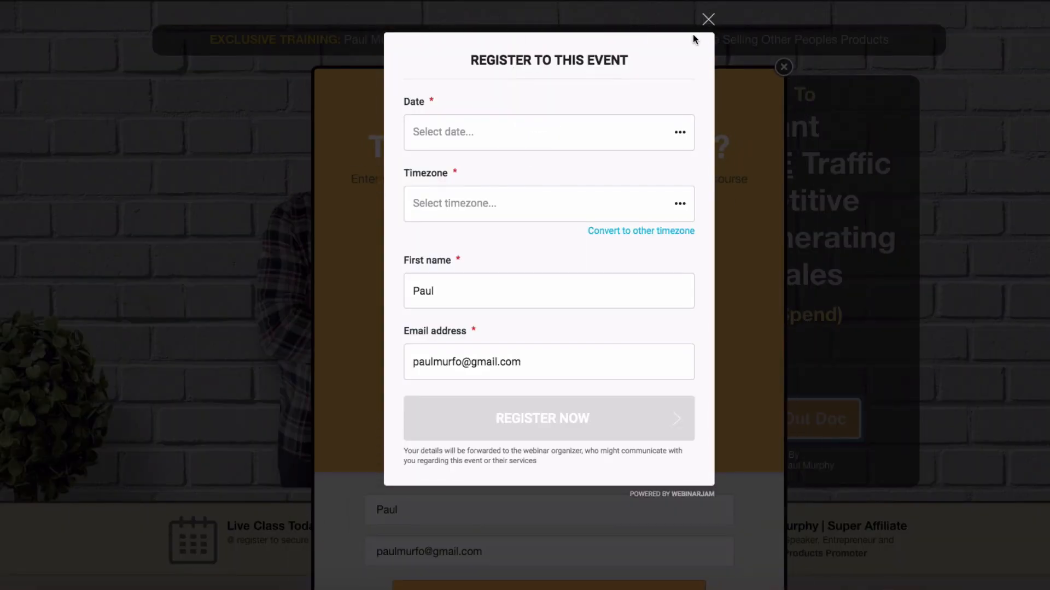
left_click(708, 19)
left_click(779, 67)
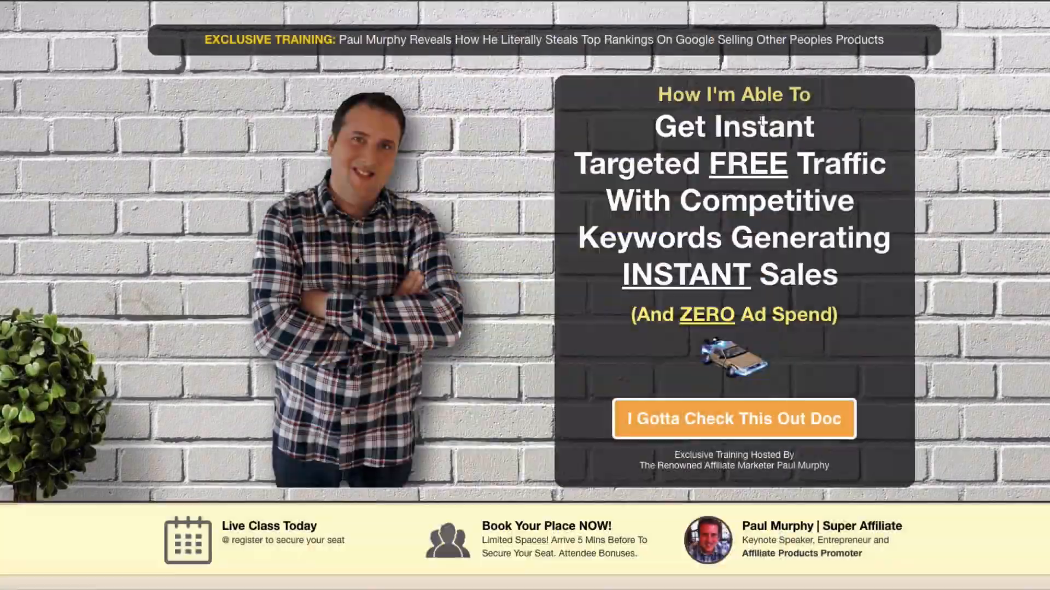
scroll(707, 214, "down", 20)
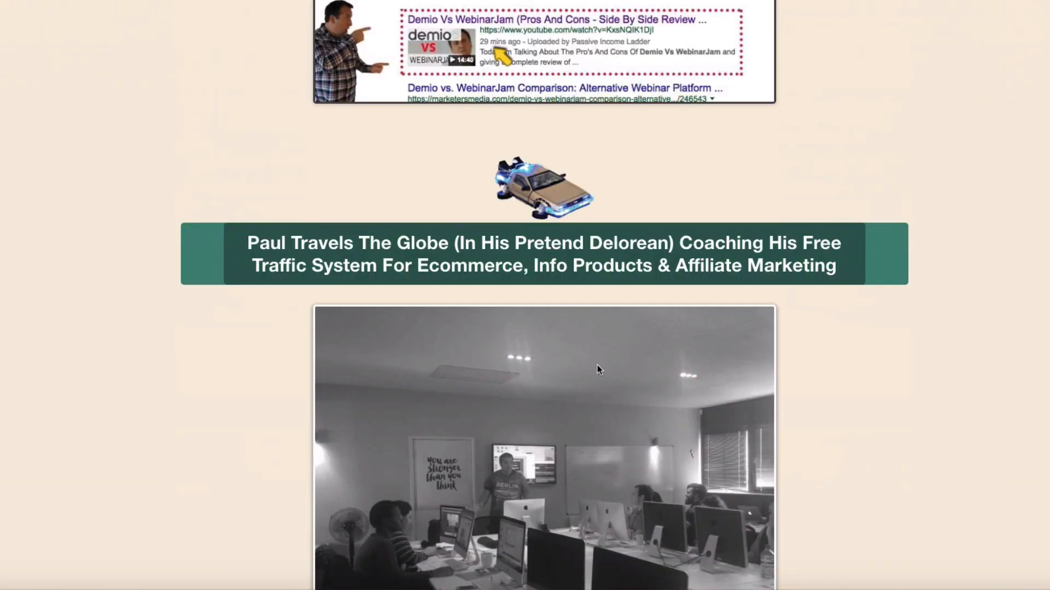
scroll(598, 364, "down", 2)
scroll(656, 273, "up", 10)
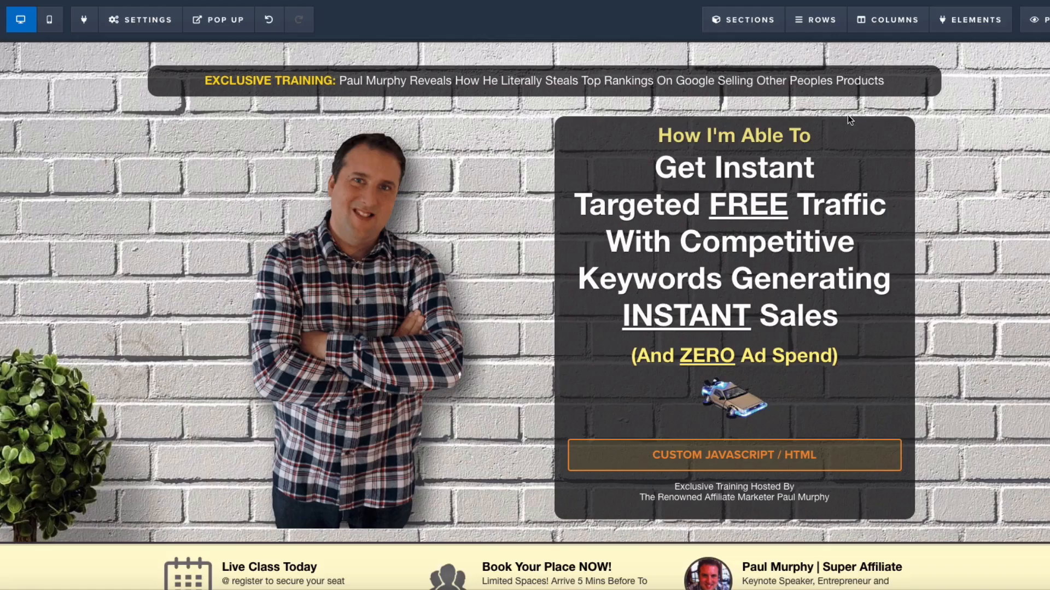
Step: Put the copied button code into the Custom JavaScript / HTML element below the search results image
scroll(602, 361, "down", 15)
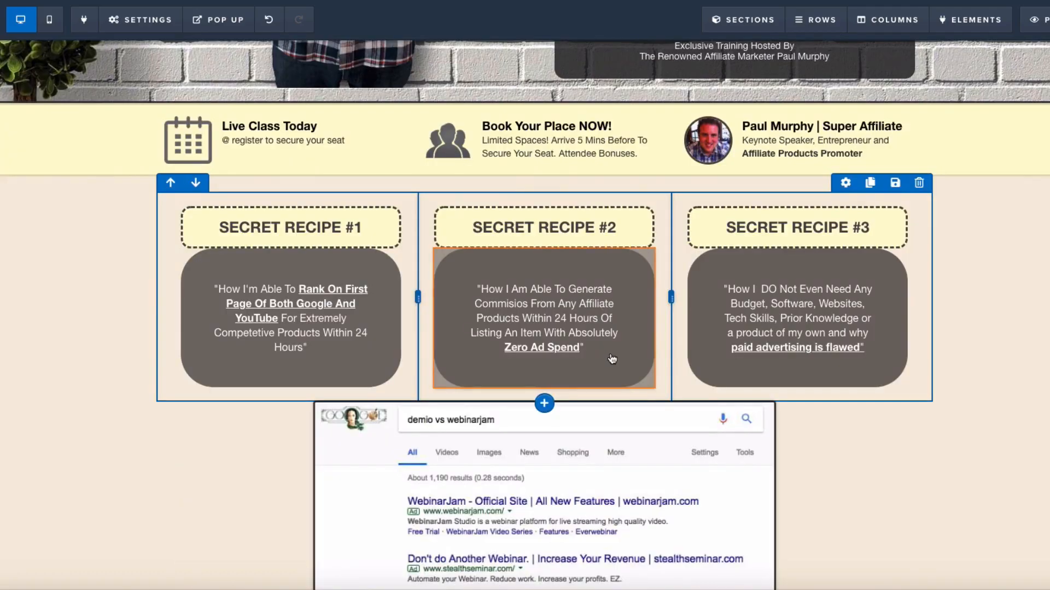
left_click(592, 334)
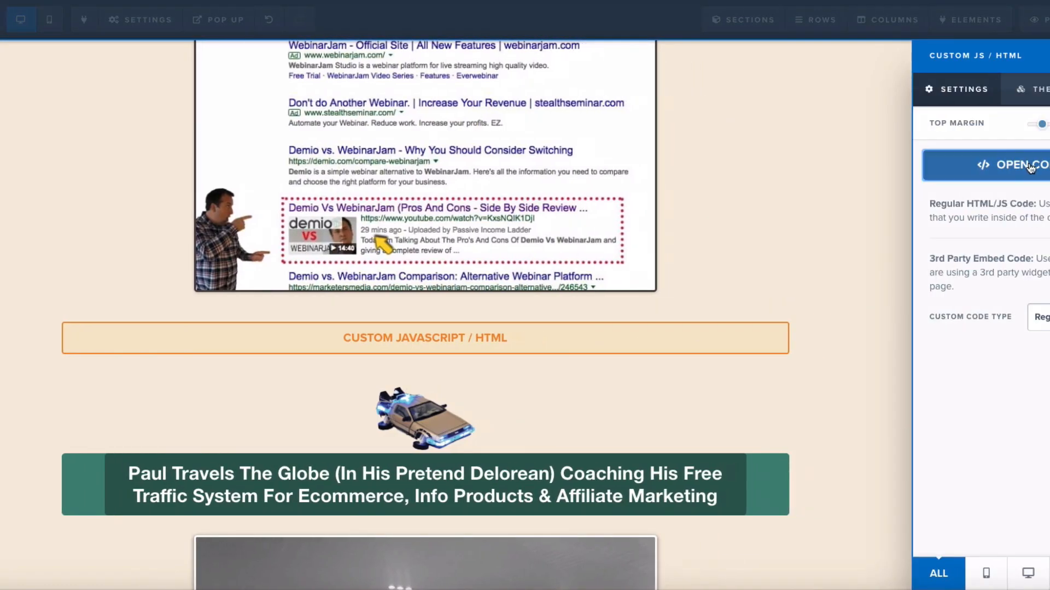
type("<div style=\"text-align:center\"><button type=\"button\" data-webinarhash=\"742ggsm\" style=\"cursor: pointer; background-color: rgb(243, 172, 74);font-weight: 800; font-family: 'Arimo',sans-serif; font-size: 25px; color: rgb(255, 255, 255); padding: 10px 19px; border-radius: 7px; border-width: 4px; border-color: rgb(255, 255, 255);\">I Gotta Check This Out Doc</button> <script src=\"https://event.webinarjam.com/register/742ggsm/embed-button\"></script></div>")
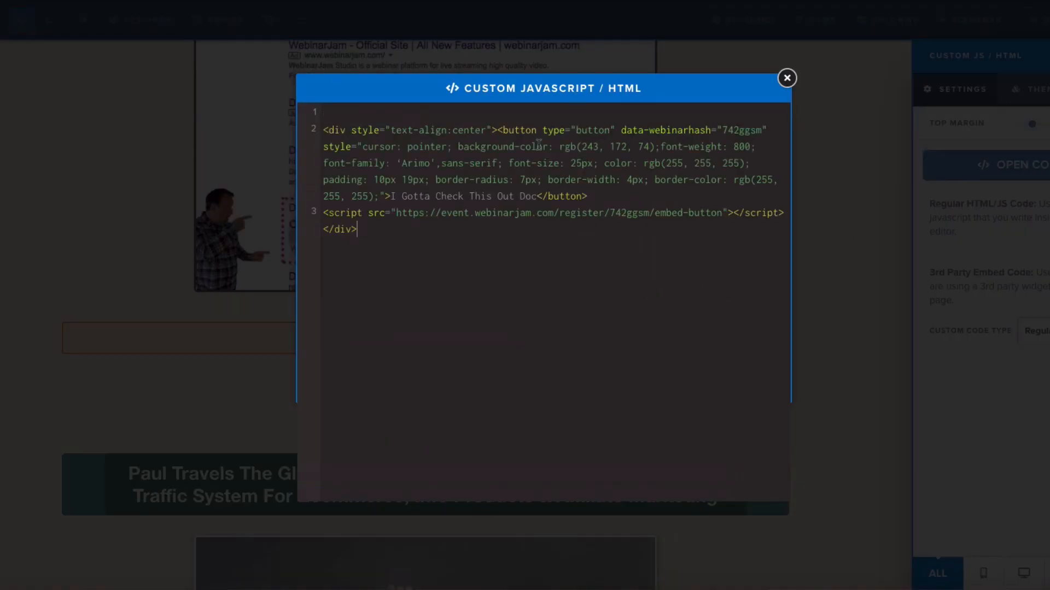
left_click(787, 78)
Step: Replace the code in the Custom JavaScript / HTML element above the footer disclaimer with the copied button code
scroll(743, 298, "down", 10)
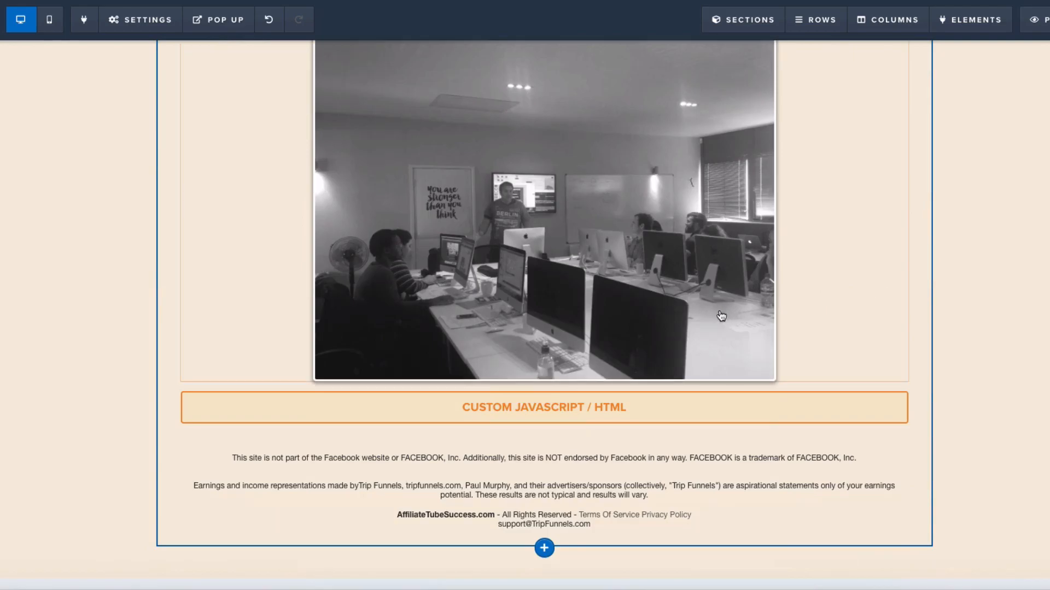
left_click(812, 375)
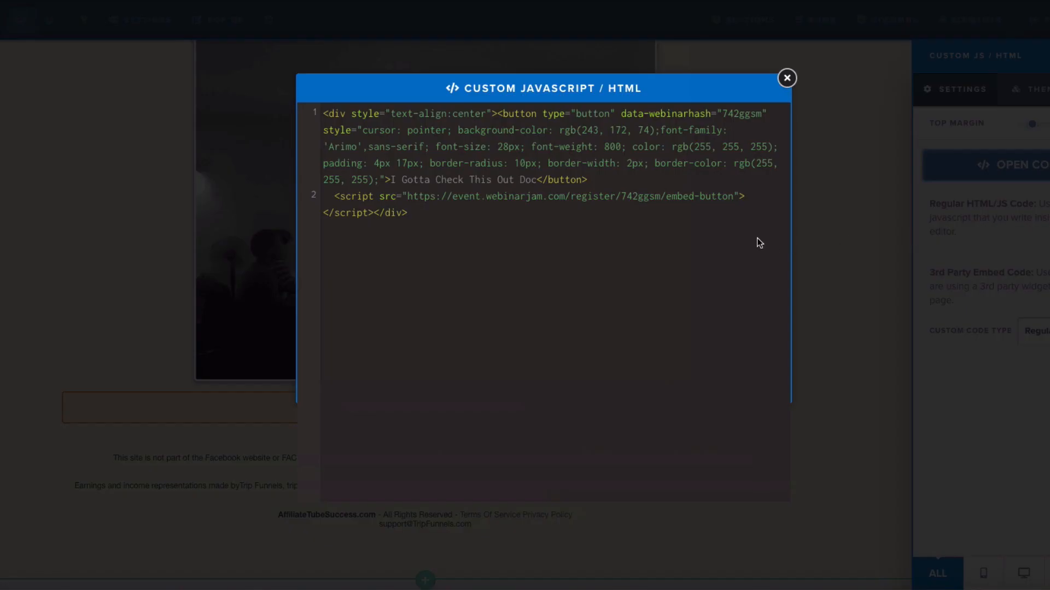
left_click_drag(447, 229, 216, 93)
type("<div style=\"text-align:center\"><button type=\"button\" data-webinarhash=\"742ggsm\" style=\"cursor: pointer; background-color: rgb(243, 172, 74);font-weight: 800; font-family: 'Arimo',sans-serif; font-size: 25px; color: rgb(255, 255, 255); padding: 10px 19px; border-radius: 7px; border-width: 4px; border-color: rgb(255, 255, 255);\">I Gotta Check This Out Doc</button> <script src=\"https://event.webinarjam.com/register/742ggsm/embed-button\"></script></div>")
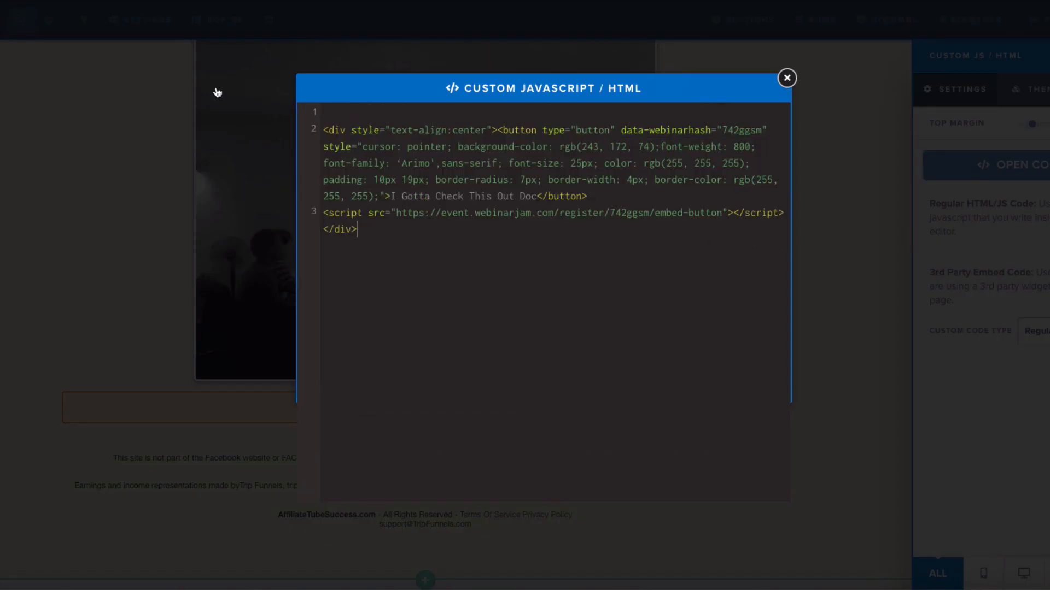
left_click(883, 223)
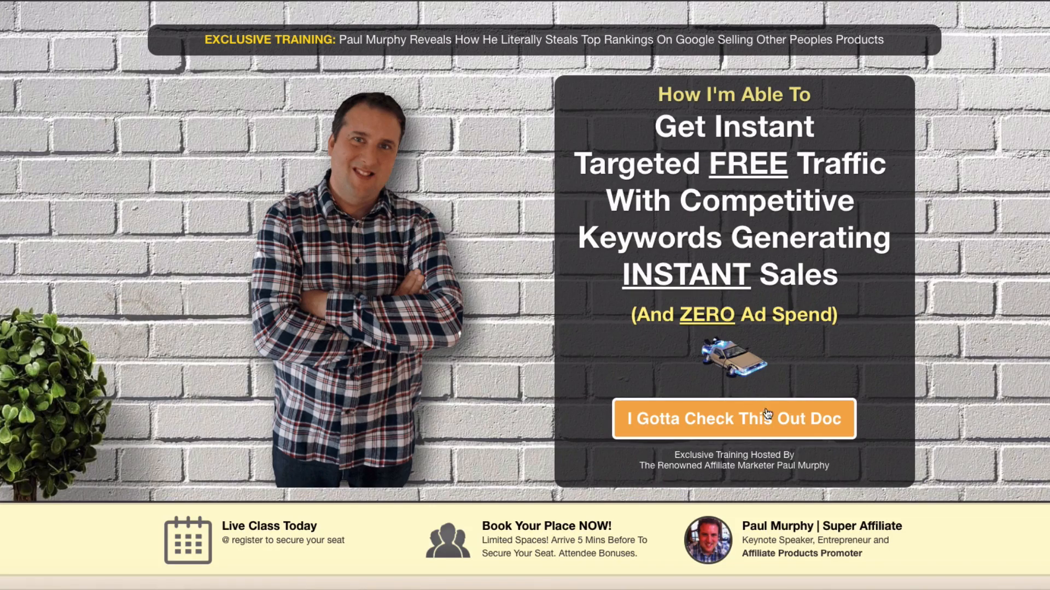
Step: Open the webinar registration form from the page's "I Gotta Check This Out Doc" button
left_click(739, 426)
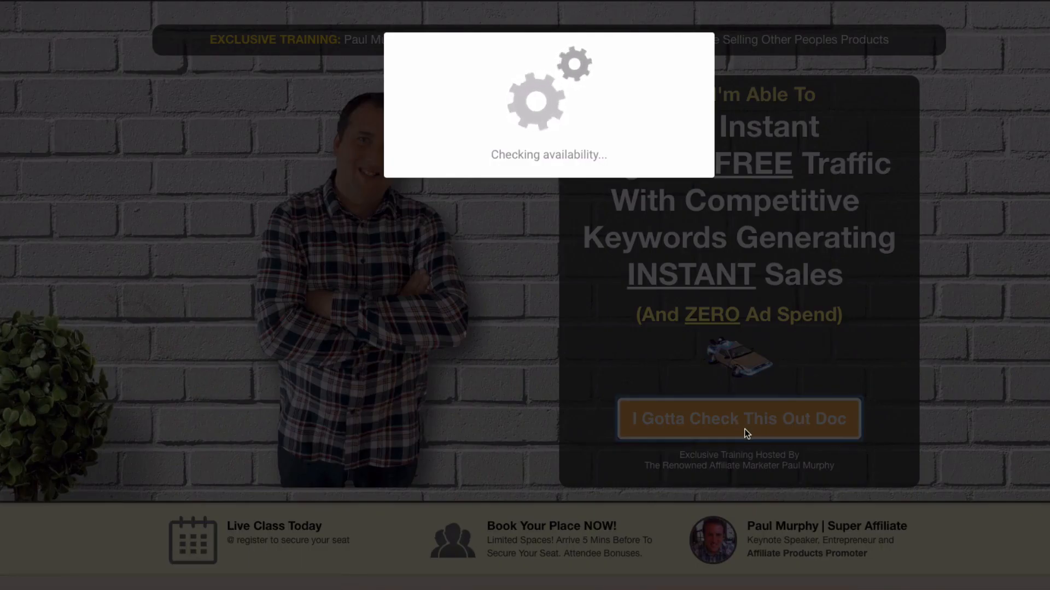